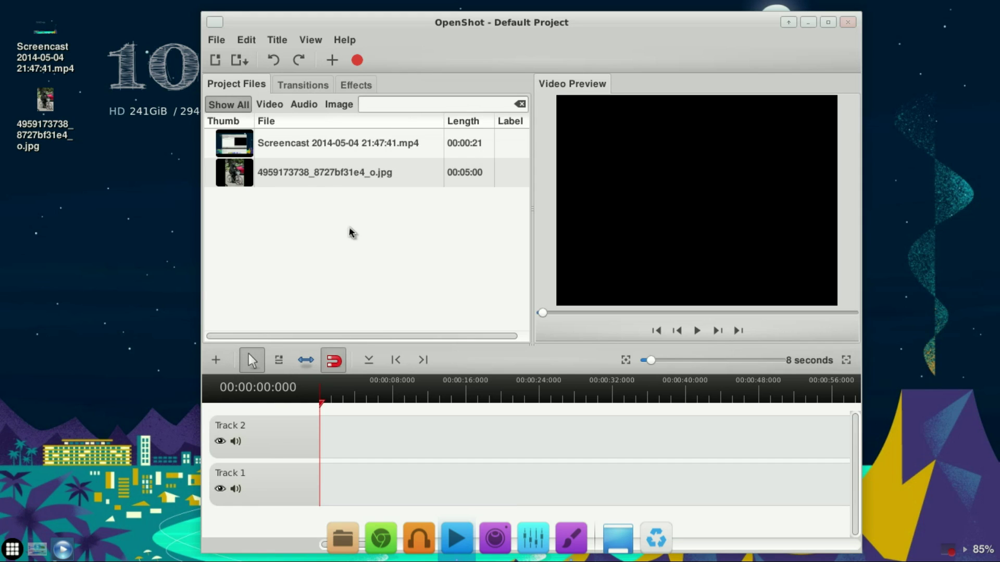
drag(371, 25, 351, 24)
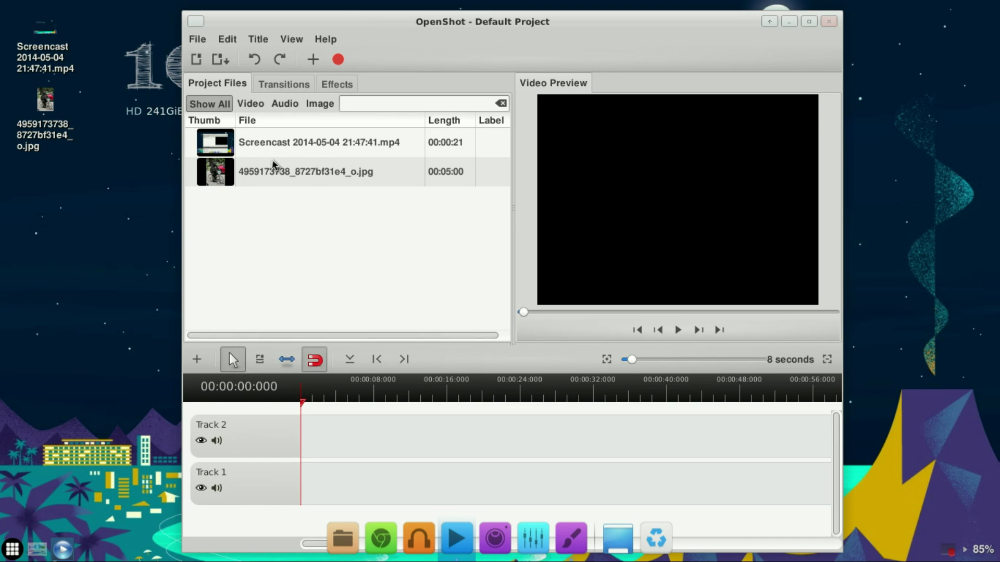
drag(256, 147, 312, 448)
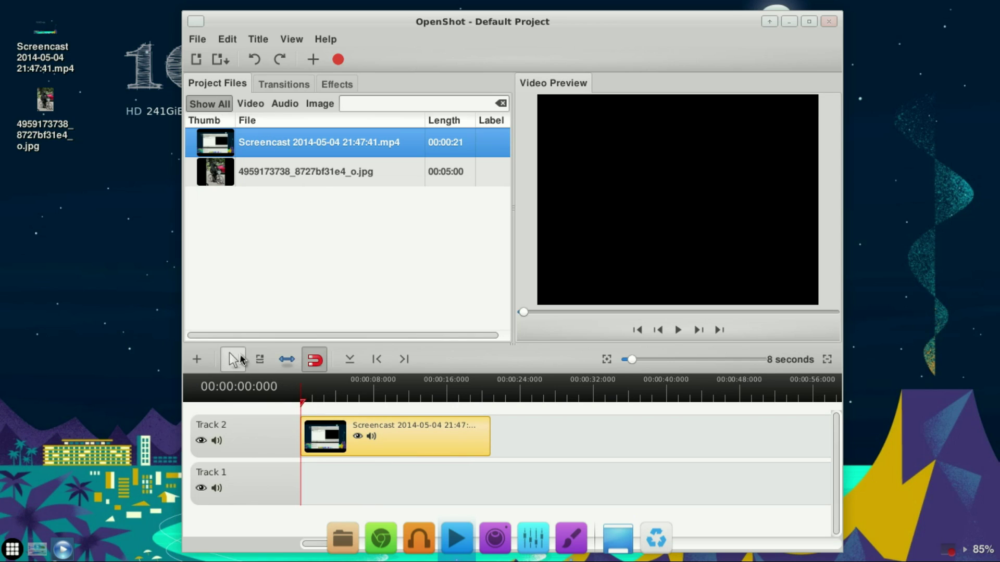
Split the Track 2 screencast clip into three pieces with the Razor tool.
click(260, 359)
click(357, 434)
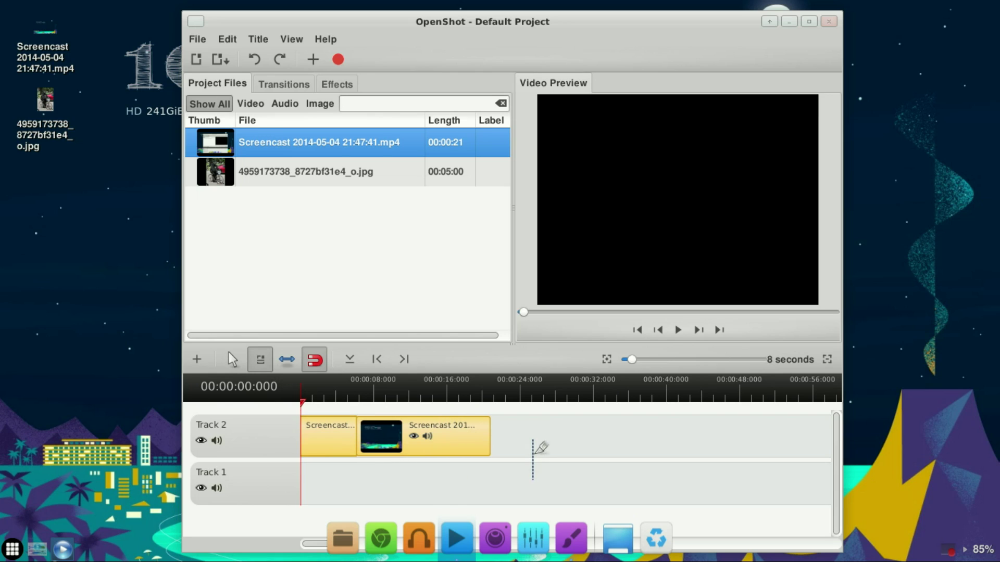
click(431, 436)
click(233, 359)
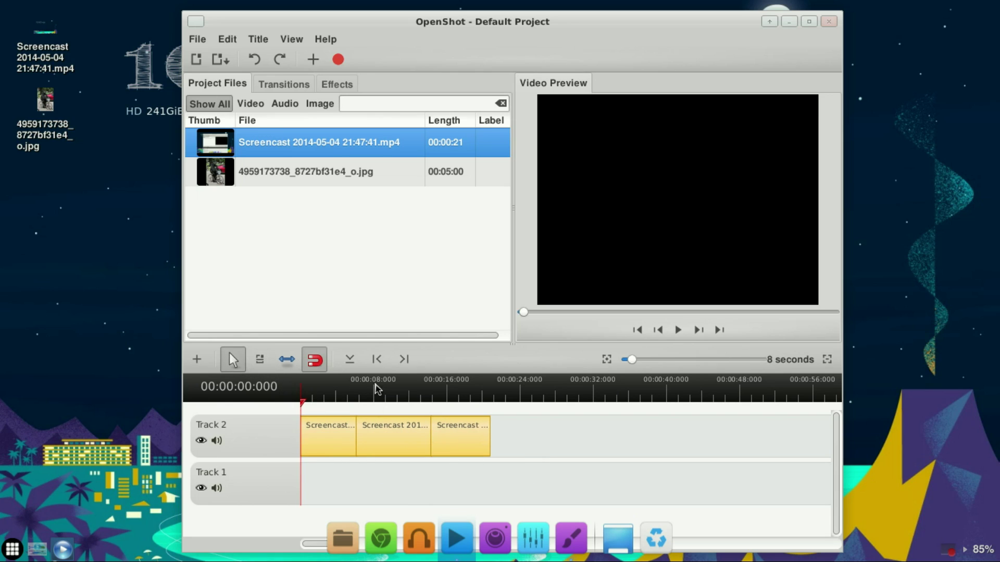
Add a new track below Track 1.
right_click(282, 488)
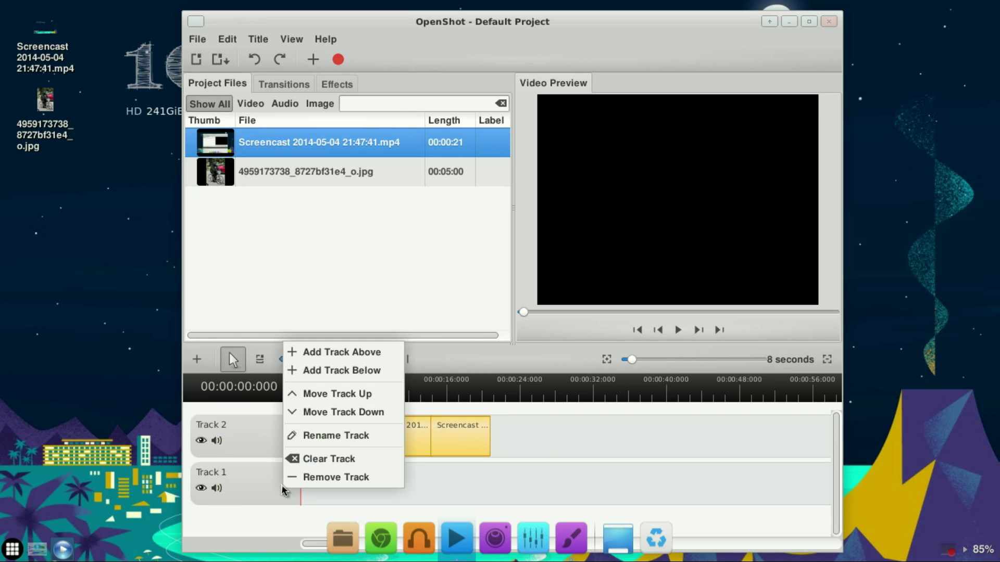
click(372, 371)
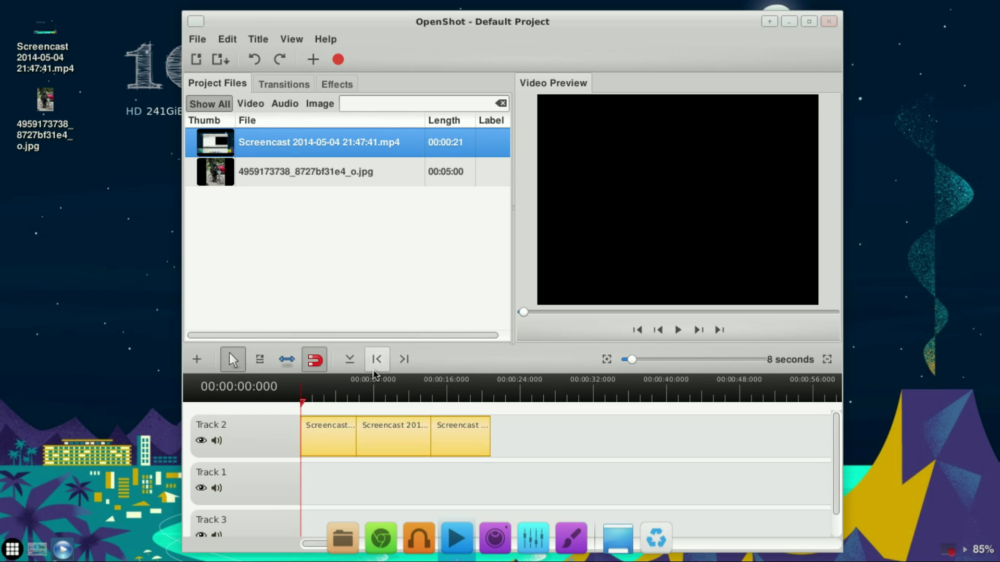
scroll(431, 440, down, 3)
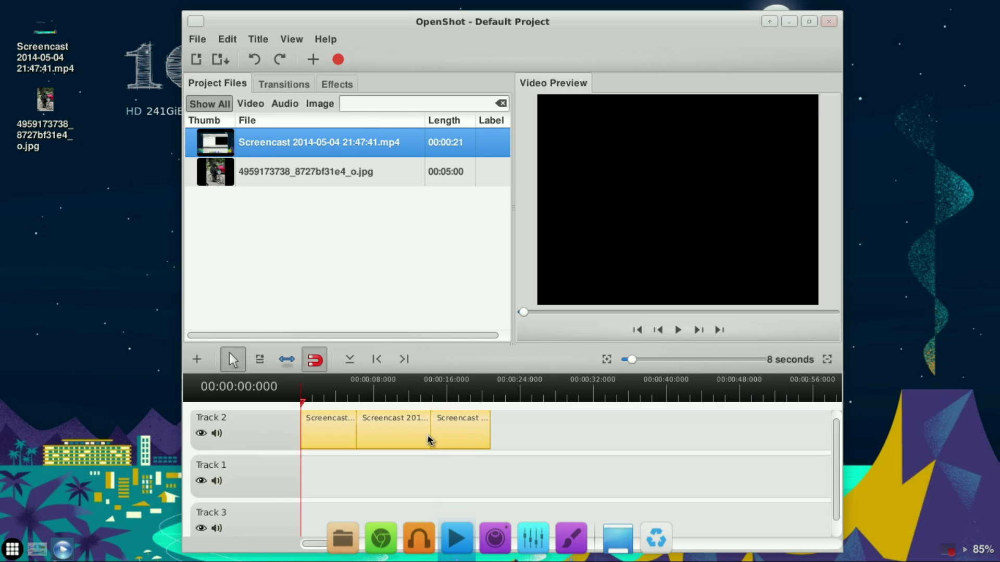
Place the jpg image on Track 1 starting at 6 seconds.
click(354, 397)
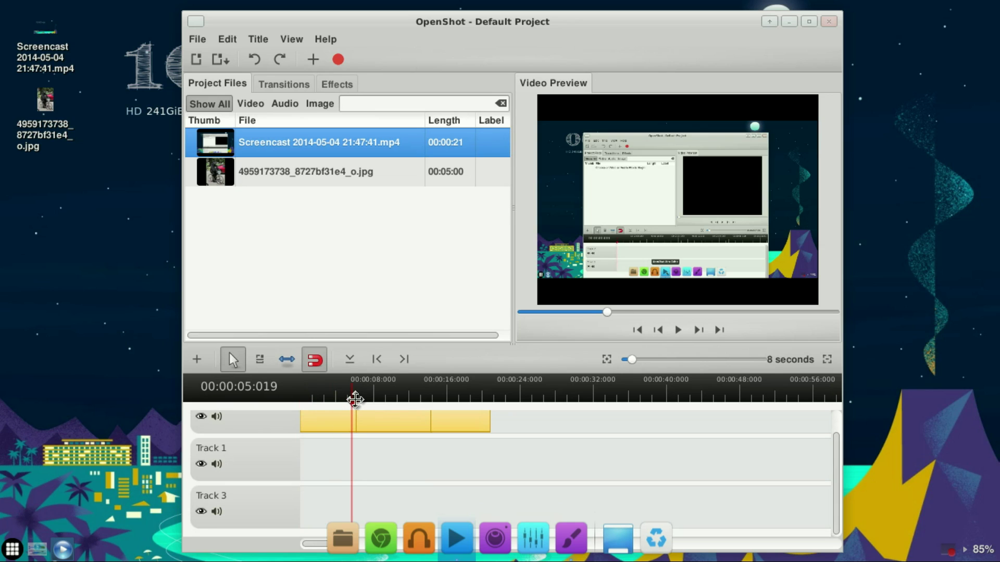
click(356, 400)
drag(356, 400, 358, 400)
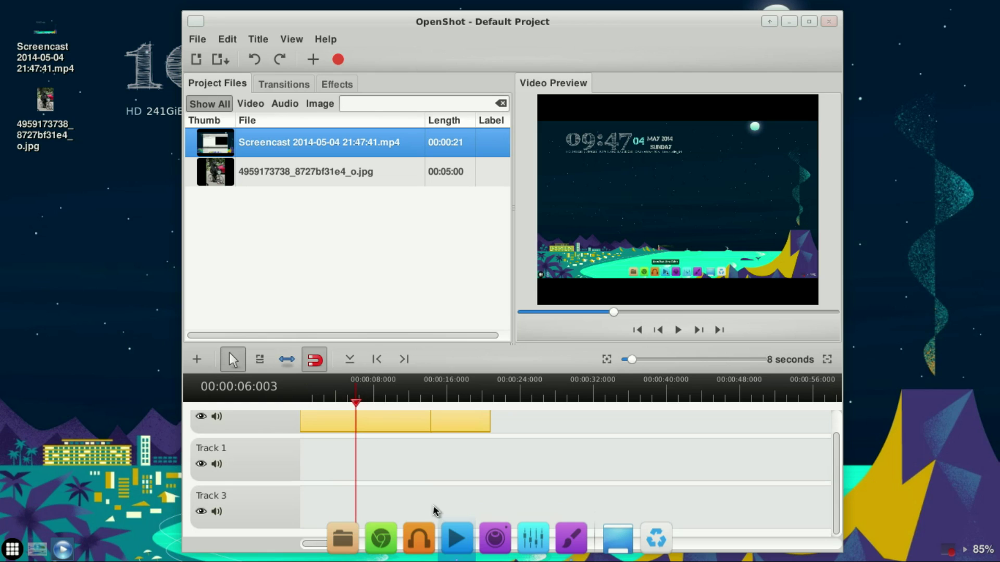
drag(274, 164, 391, 464)
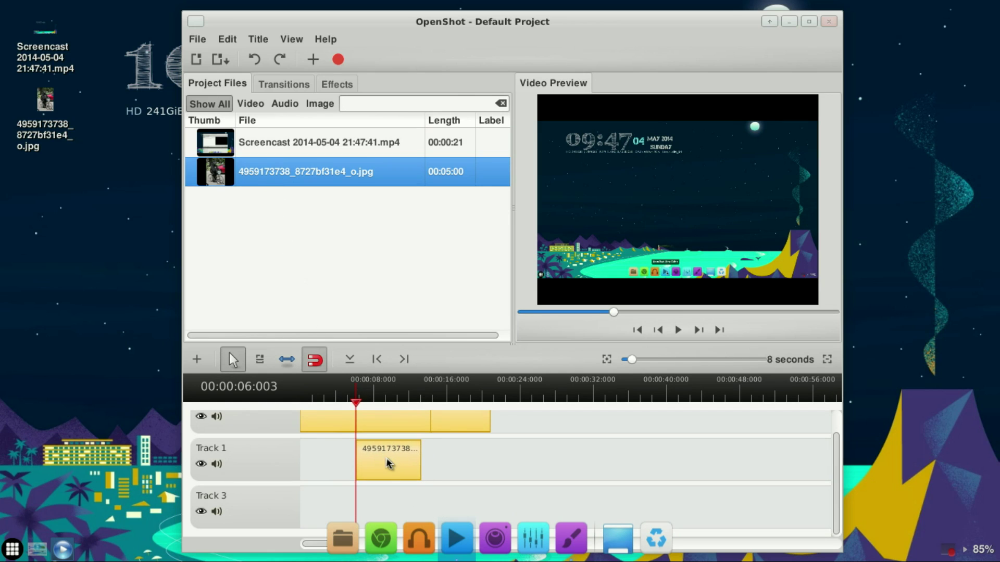
Trim the image clip's right edge to shorten it.
click(286, 362)
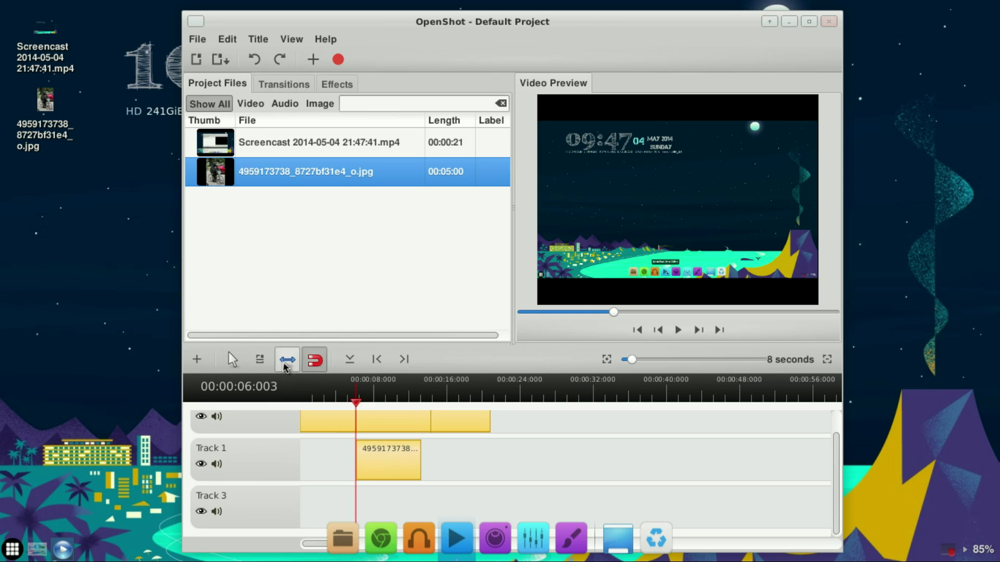
mouse_move(412, 458)
mouse_down()
mouse_move(376, 464)
mouse_move(402, 466)
mouse_up()
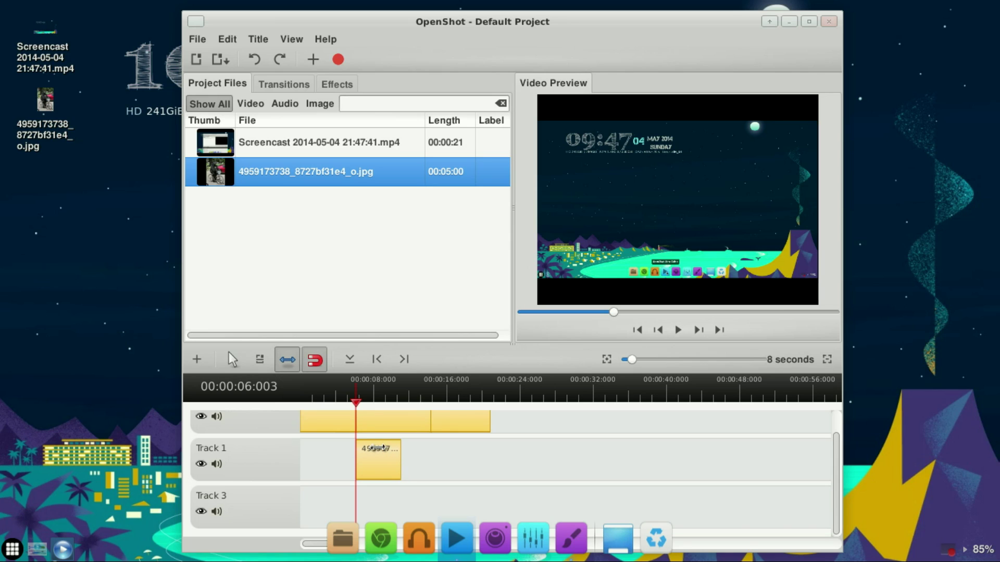
scroll(328, 432, up, 1)
Give the first screencast piece a 2-second fade-out.
right_click(328, 433)
click(361, 408)
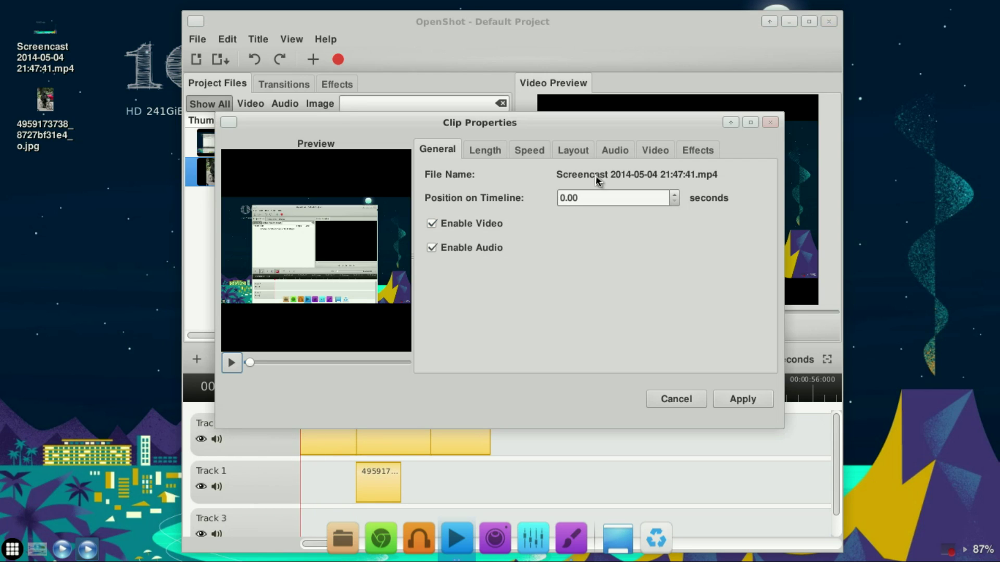
click(645, 155)
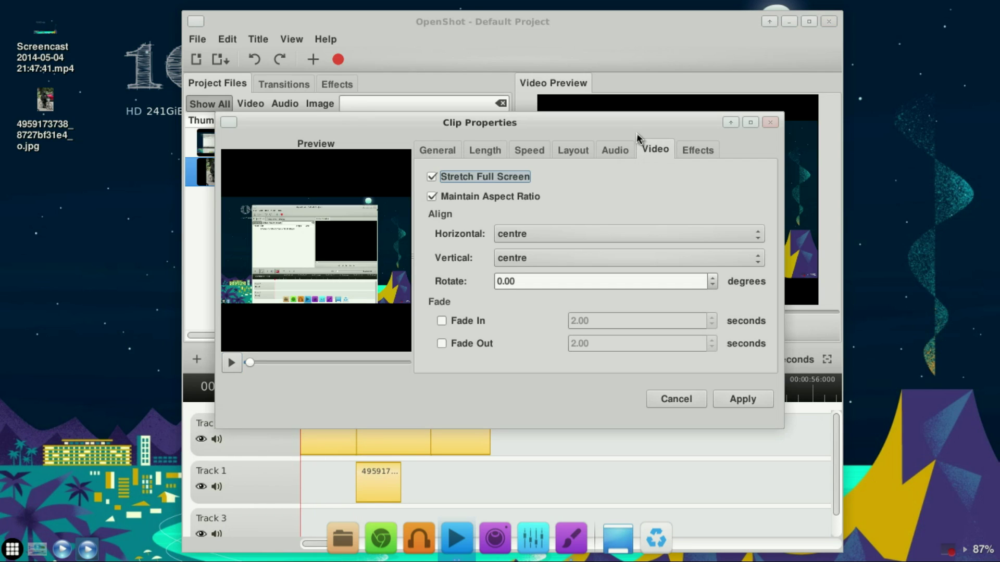
click(449, 339)
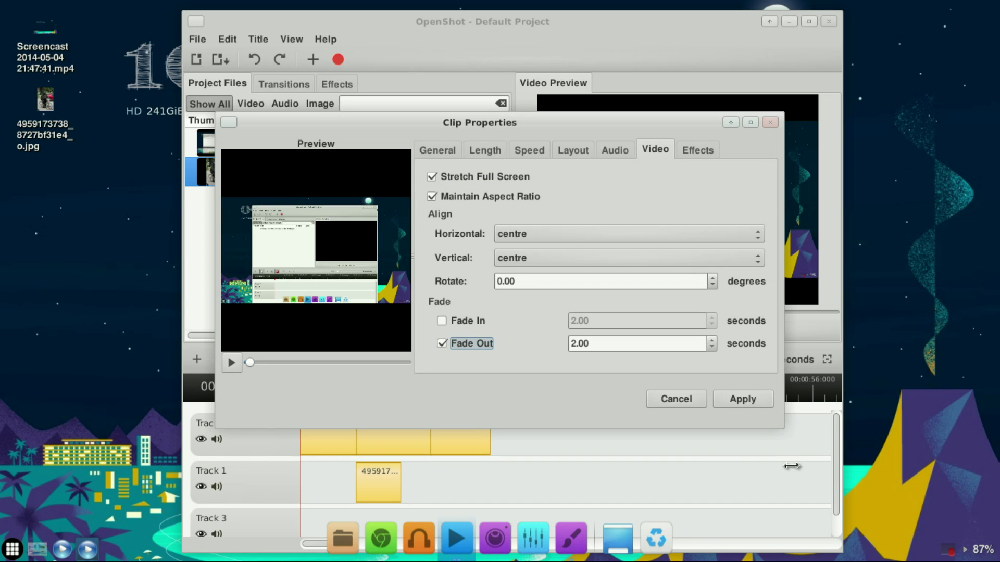
click(741, 399)
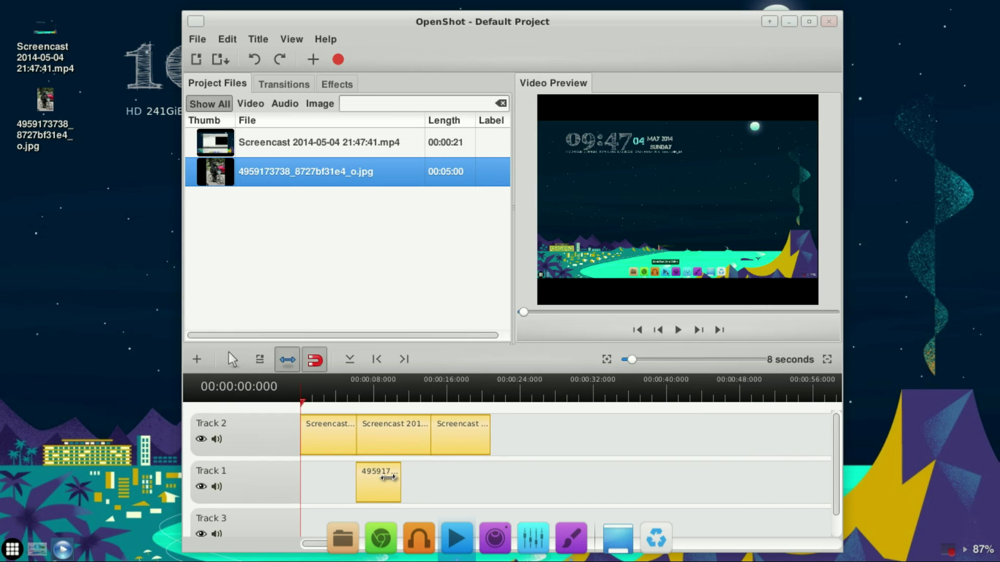
Give the image clip a 2-second fade-in and a 2-second fade-out.
right_click(371, 476)
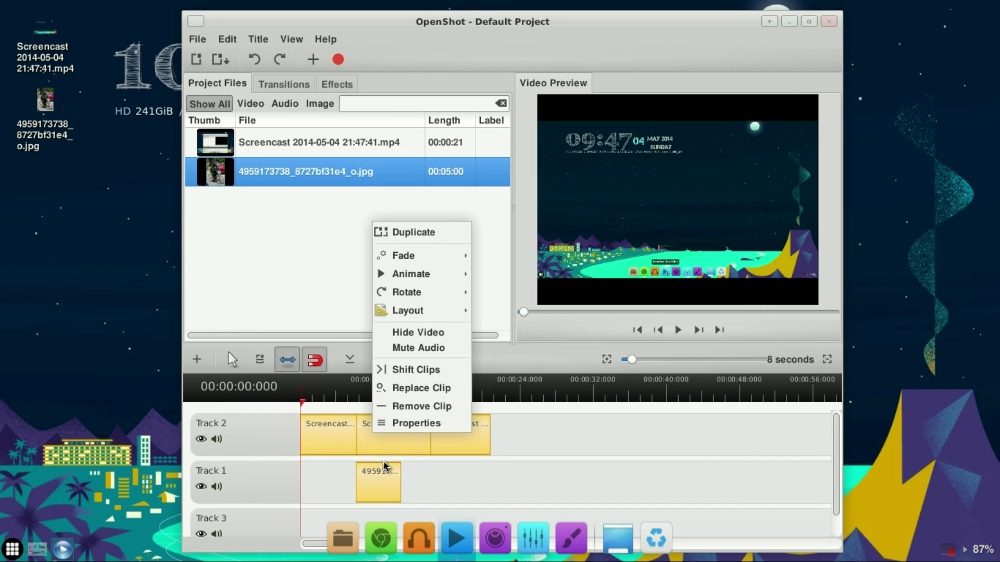
click(414, 423)
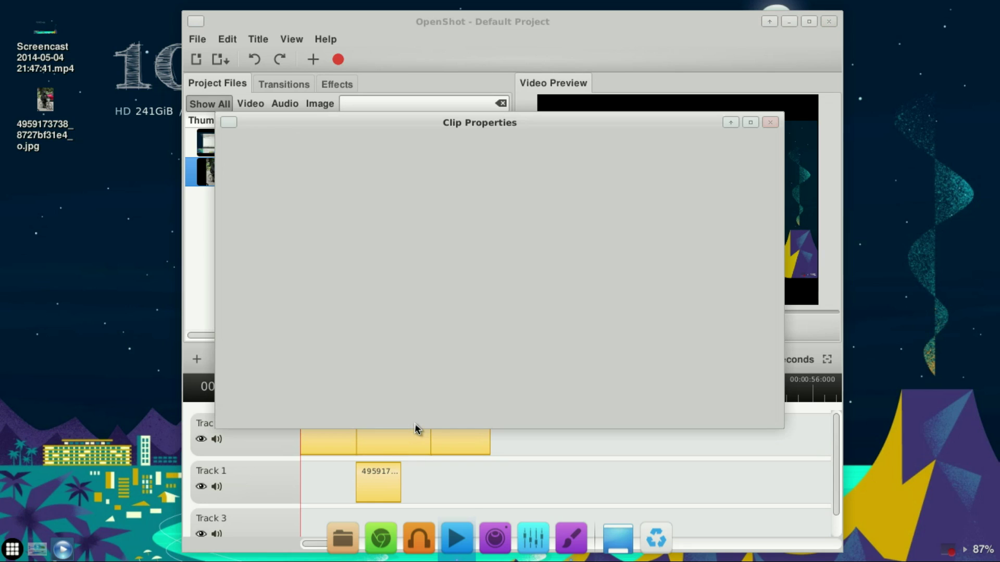
click(610, 150)
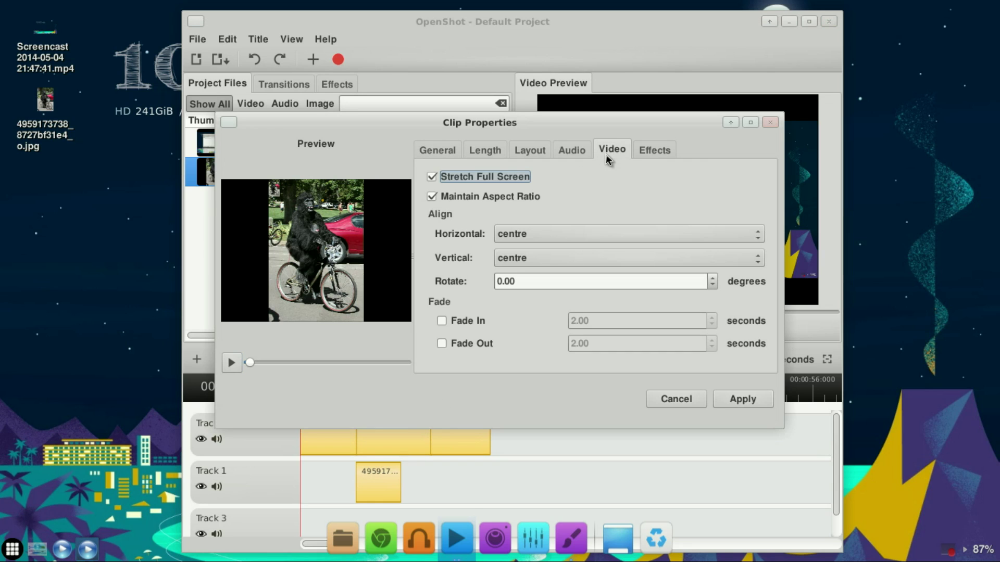
click(455, 323)
click(453, 345)
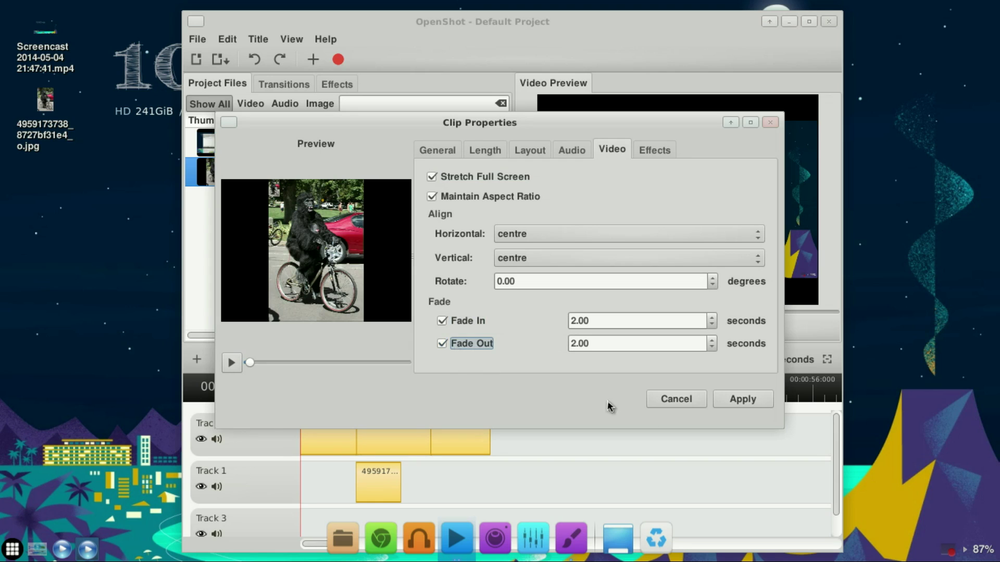
click(742, 399)
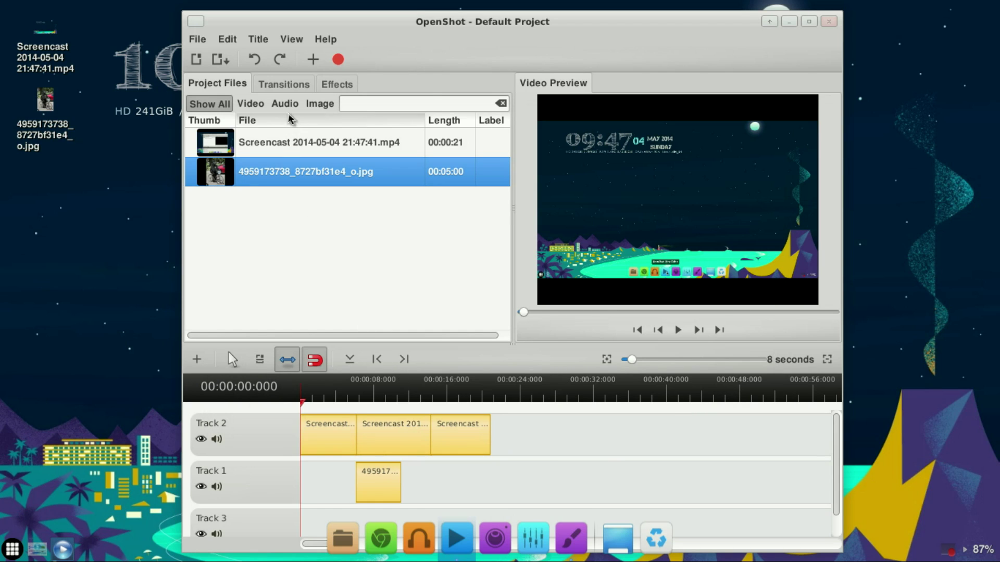
click(297, 87)
Place the Hourglass 3 transition on Track 2 at 3.04 seconds.
scroll(501, 178, down, 20)
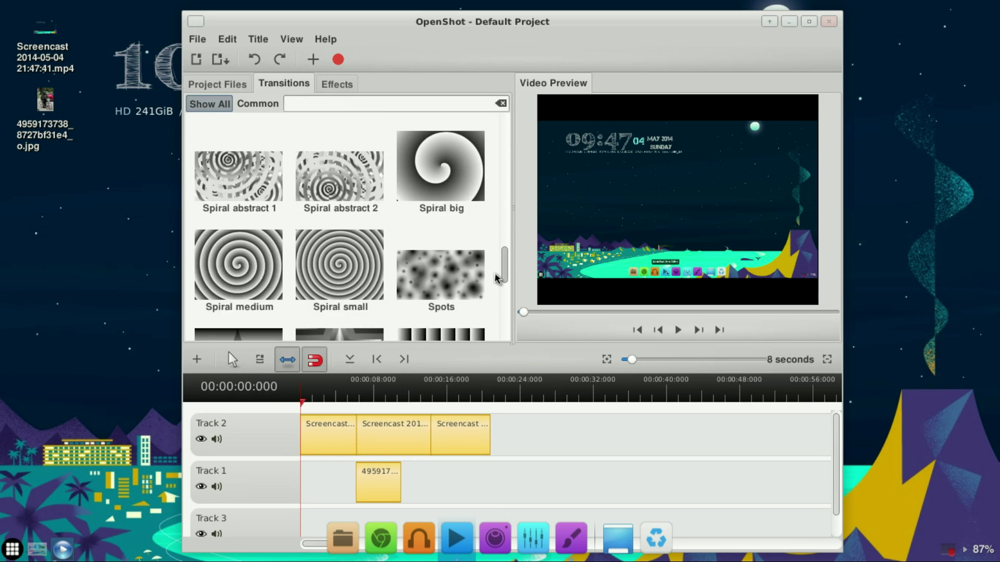
scroll(492, 292, down, 10)
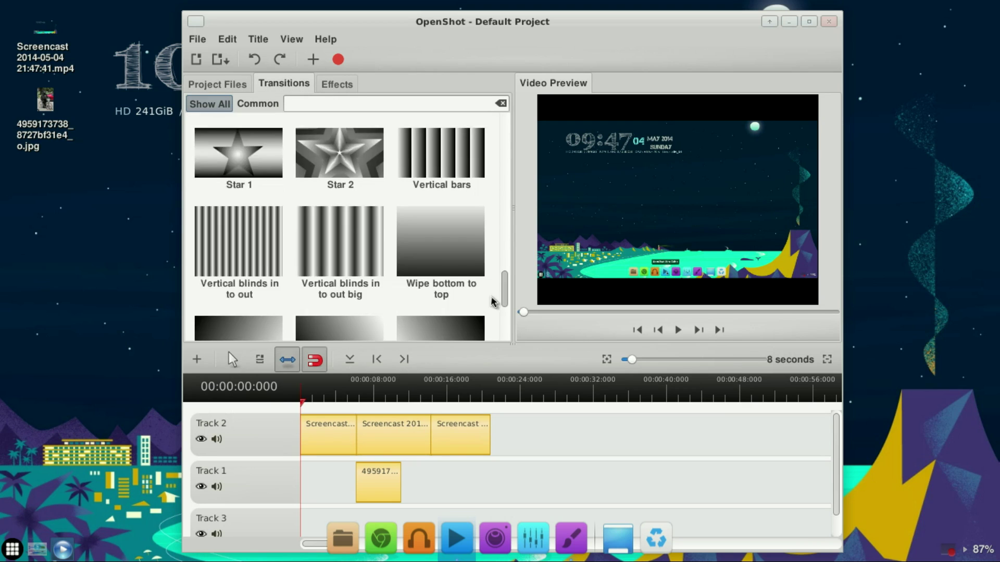
scroll(492, 286, up, 20)
scroll(493, 232, down, 3)
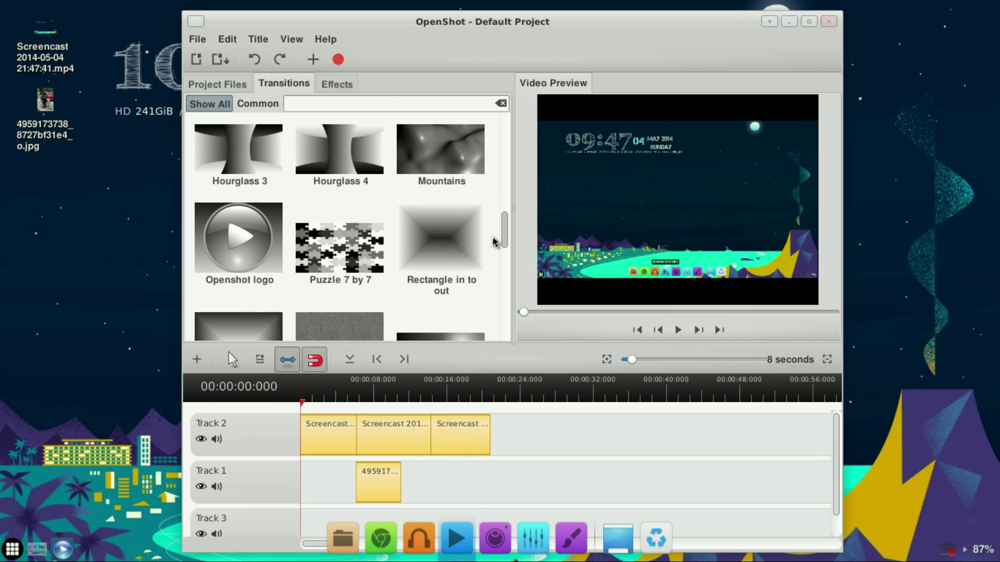
scroll(495, 232, up, 3)
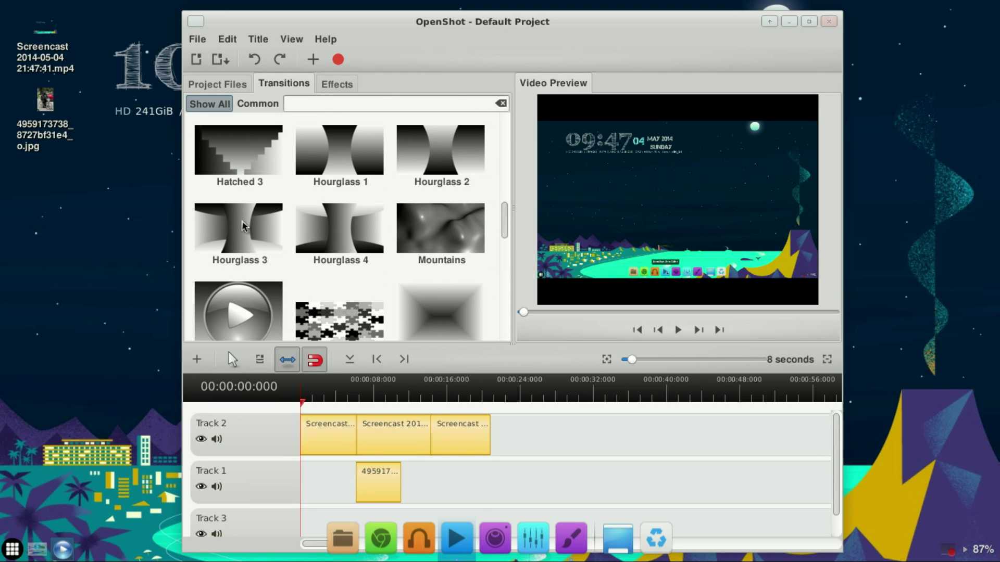
drag(242, 224, 359, 448)
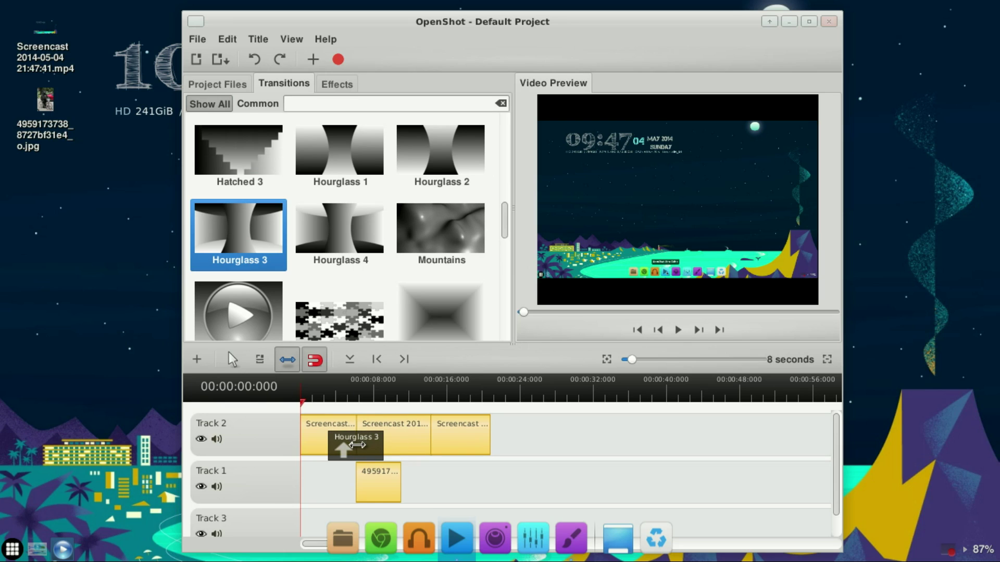
Set the Hourglass 3 transition's length to 3.00 seconds.
right_click(358, 447)
click(394, 440)
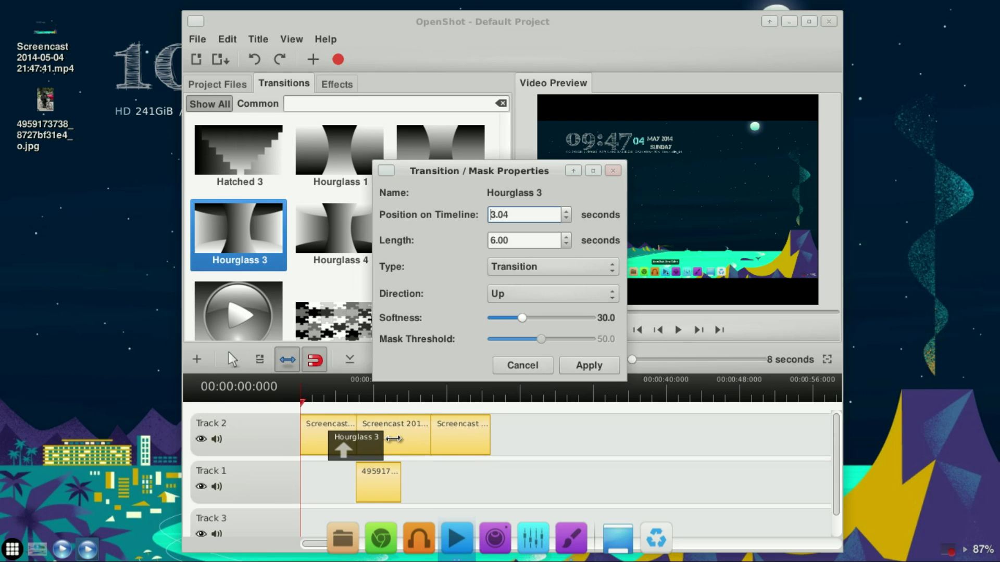
click(564, 244)
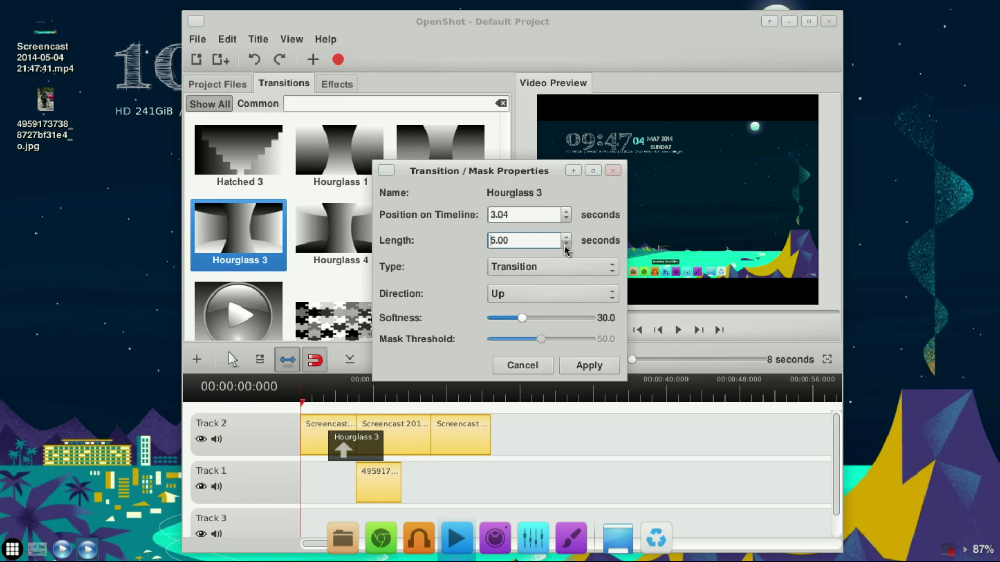
click(565, 244)
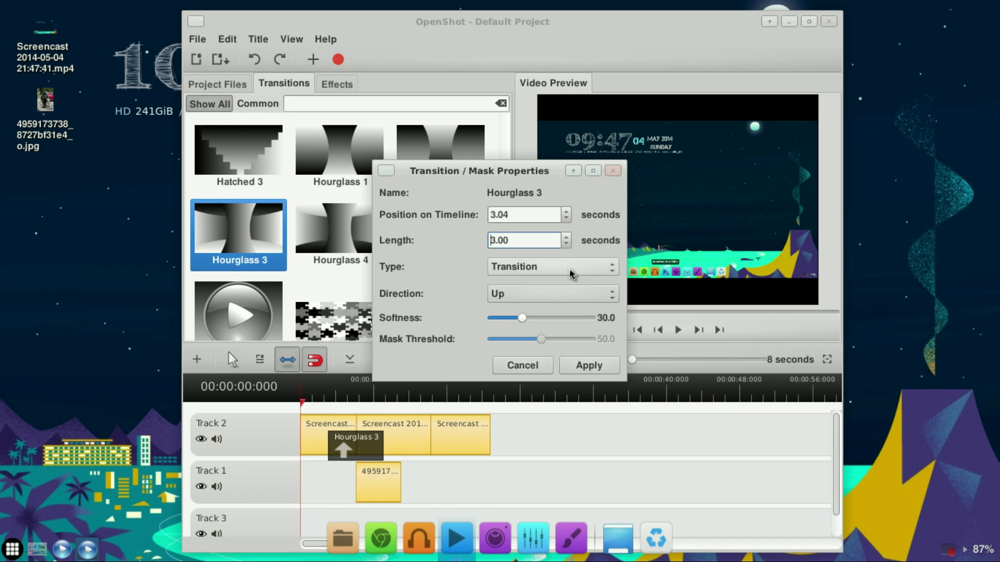
click(582, 367)
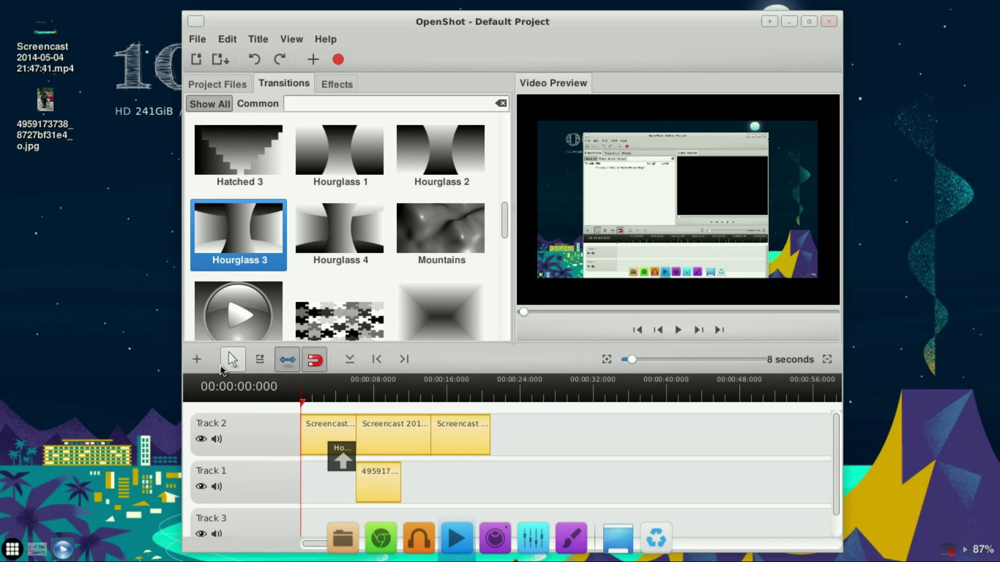
Nudge the Hourglass transition later and reverse it to point downward, previewing near 8 seconds.
click(234, 364)
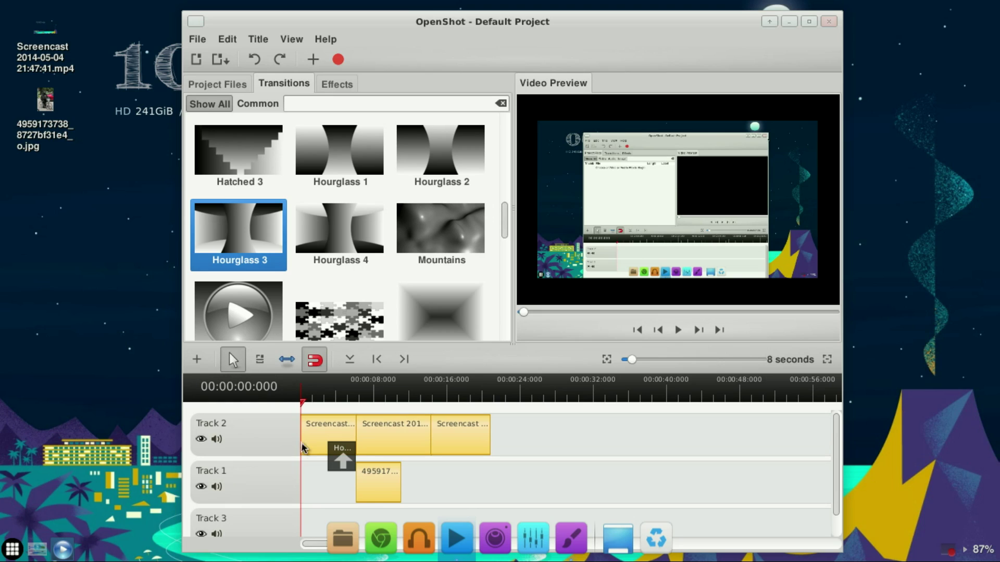
drag(346, 463, 356, 463)
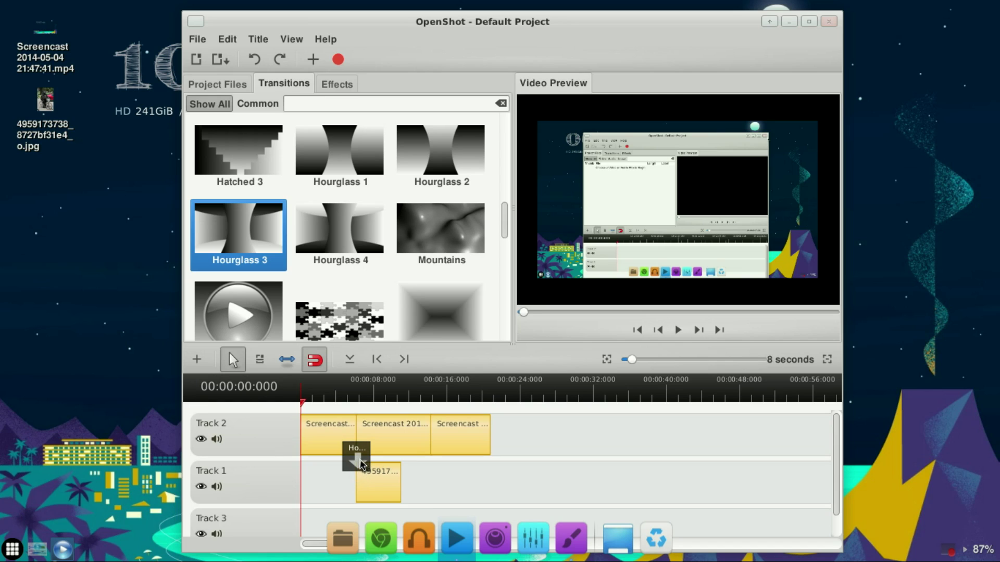
right_click(360, 463)
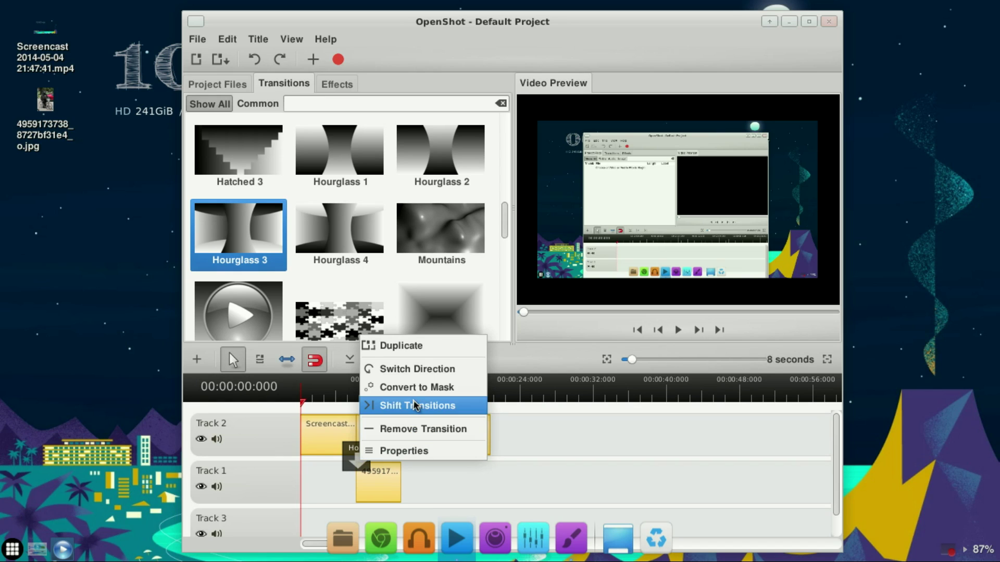
click(412, 369)
right_click(353, 458)
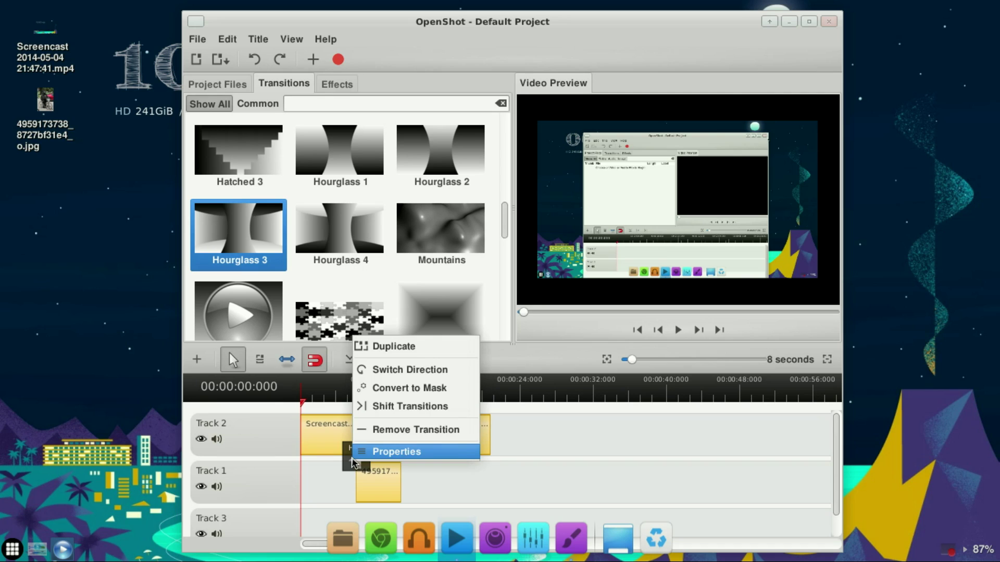
click(405, 371)
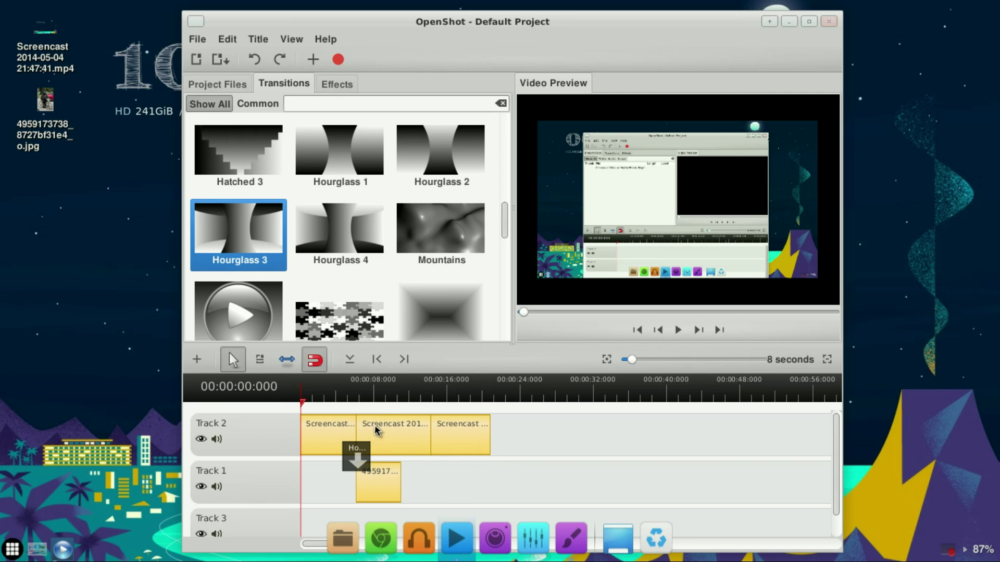
click(379, 441)
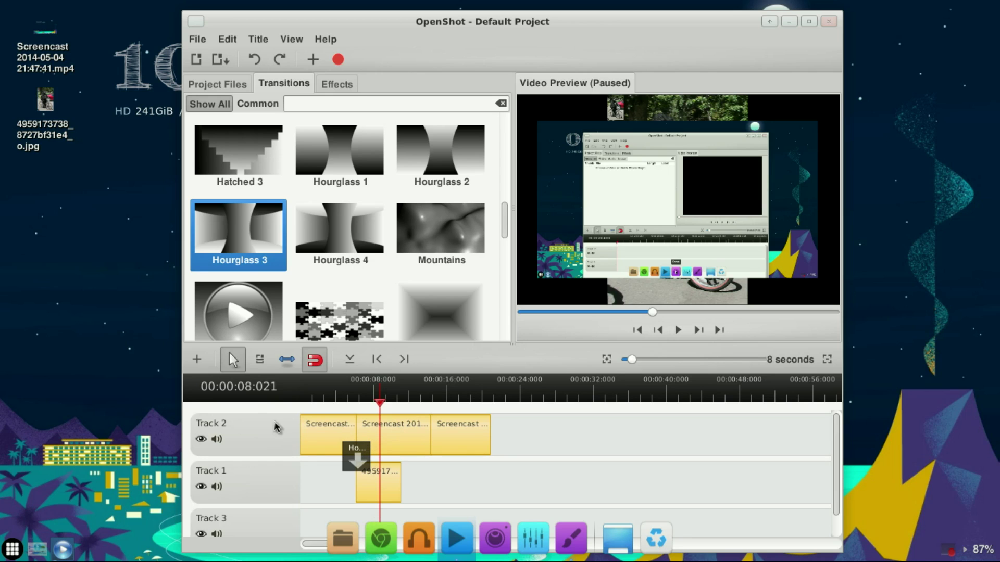
Shift the later screencast pieces right and move one down to Track 3.
drag(459, 438, 575, 439)
drag(409, 437, 490, 443)
scroll(431, 451, down, 1)
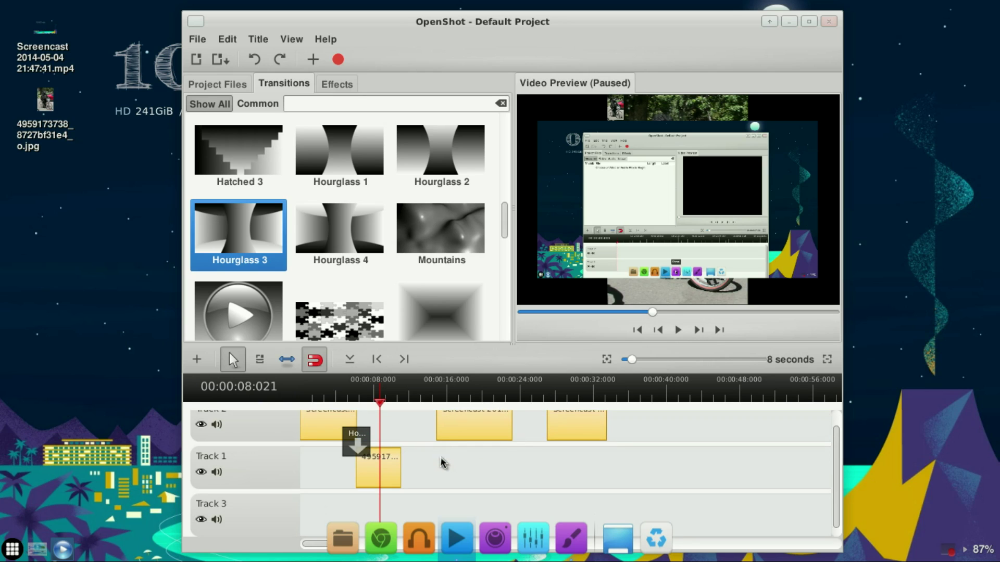
drag(448, 426, 409, 492)
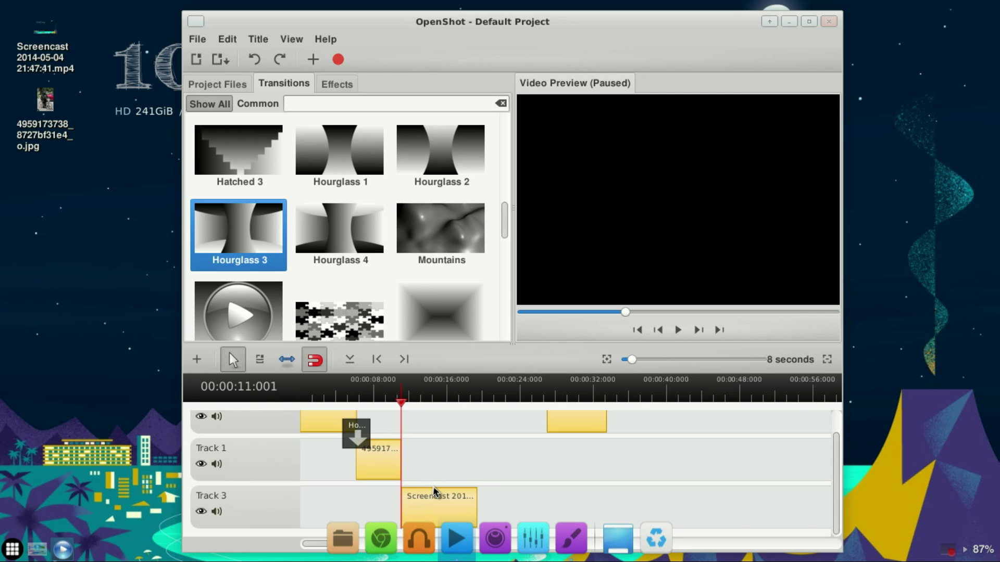
Duplicate the Hourglass transition and place the copy between Track 1 and Track 3.
right_click(365, 442)
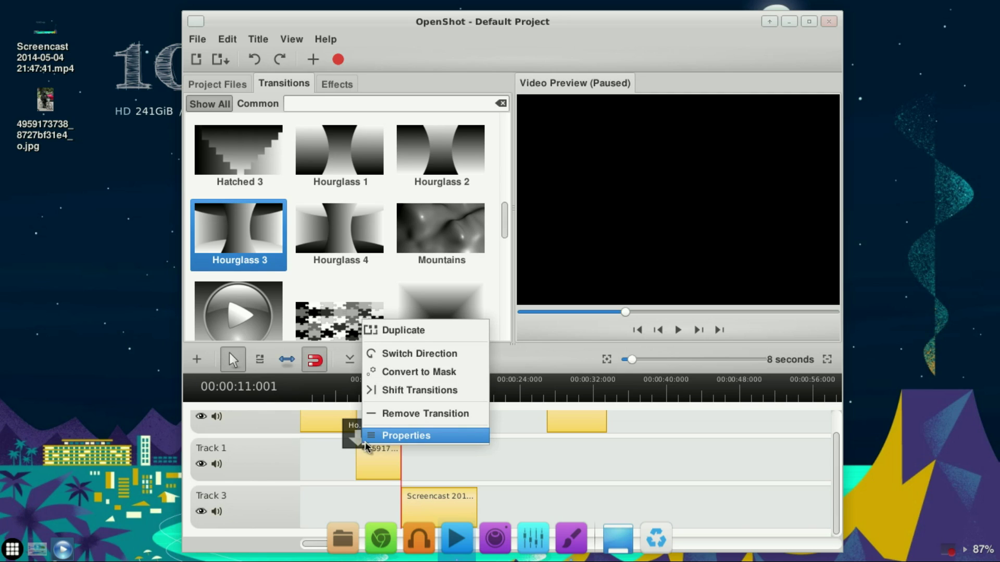
click(407, 333)
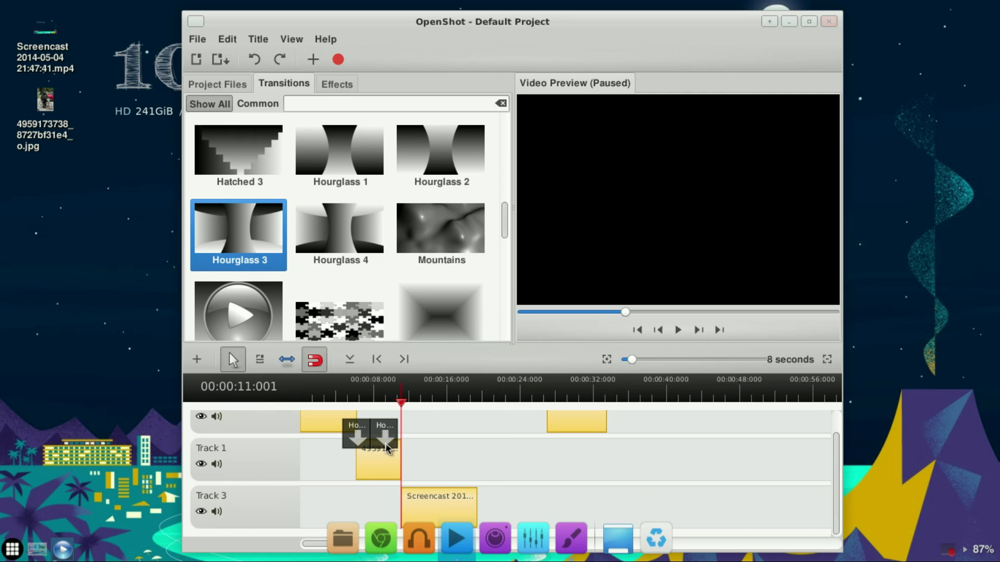
drag(386, 448, 404, 488)
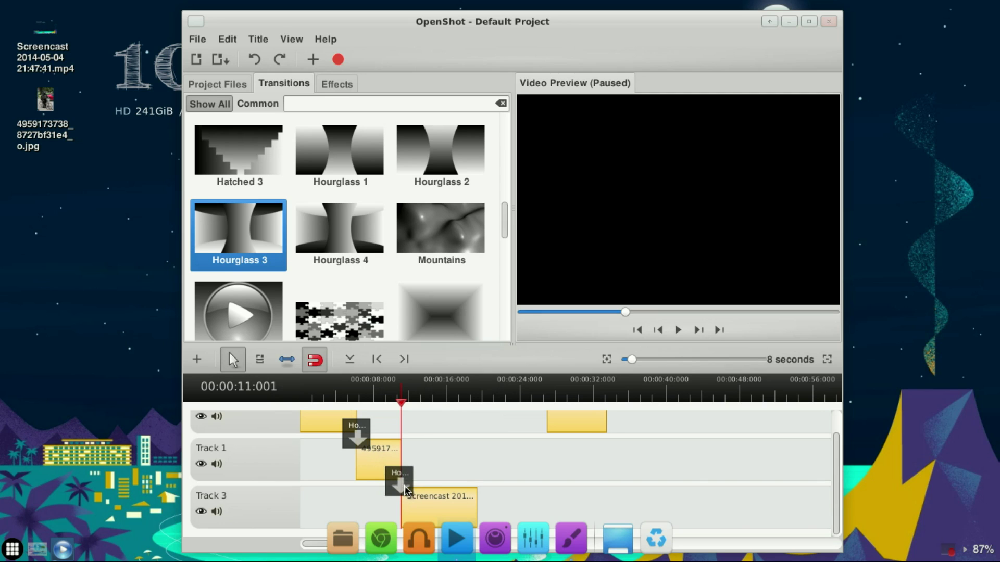
Preview the timeline from about 1 second, pausing near 12 seconds.
click(316, 398)
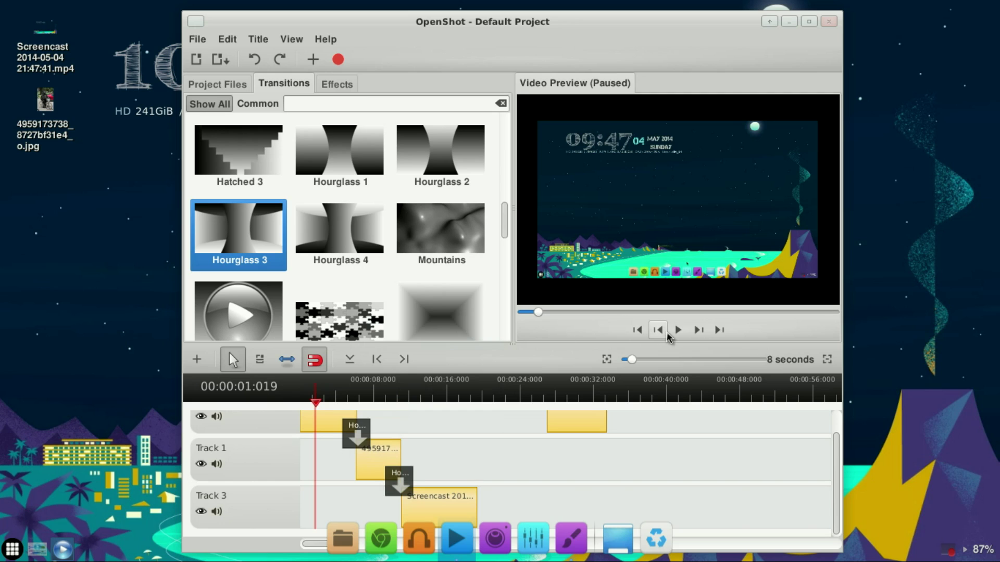
click(677, 330)
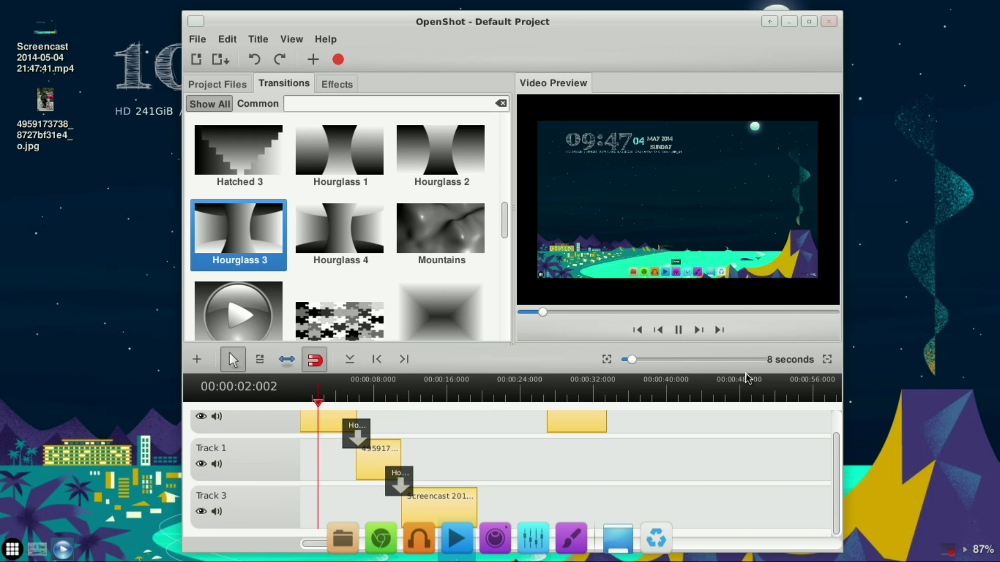
click(678, 330)
right_click(452, 498)
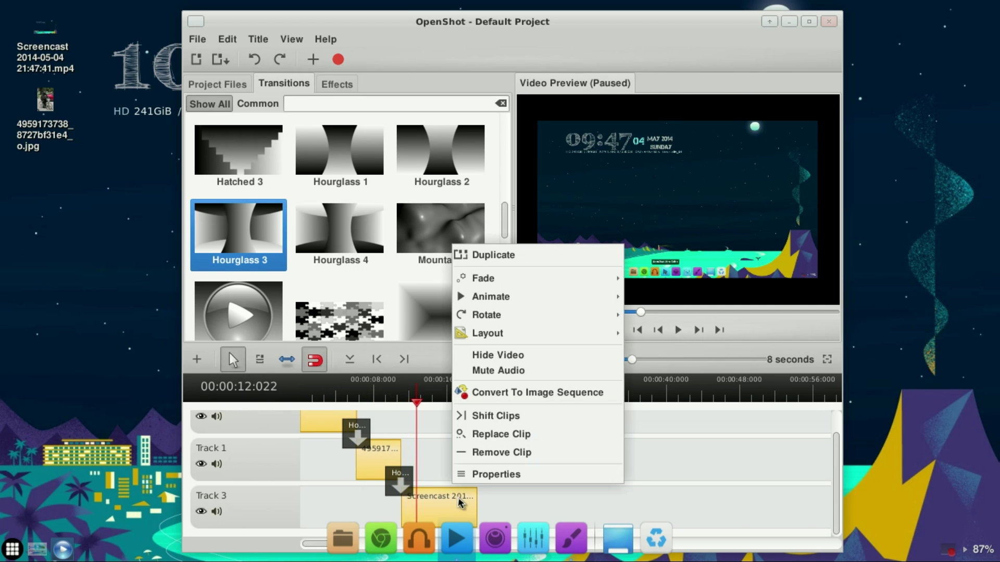
Turn on a 2.00-second fade-in for the Track 3 screencast clip.
click(487, 473)
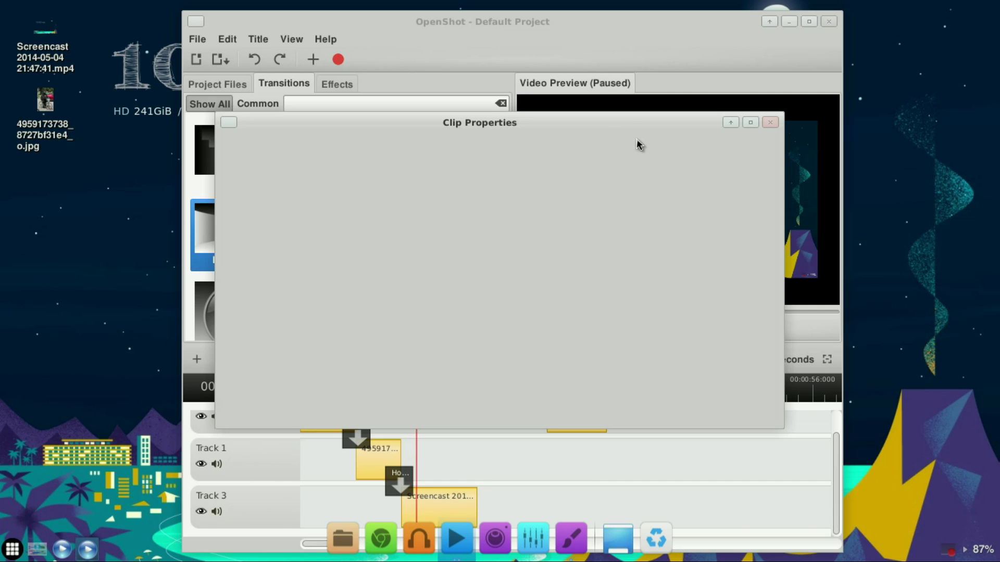
click(663, 152)
click(463, 320)
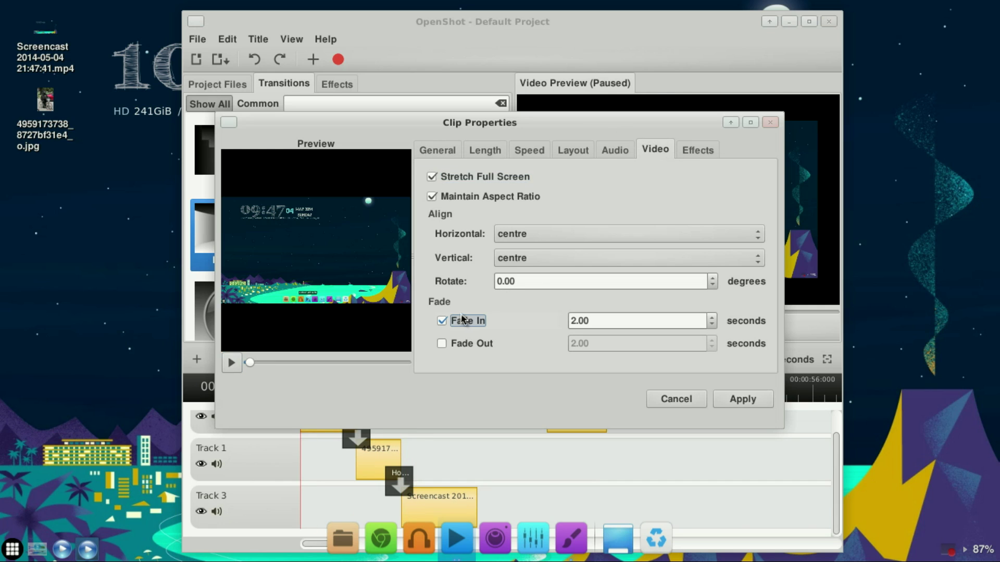
click(729, 406)
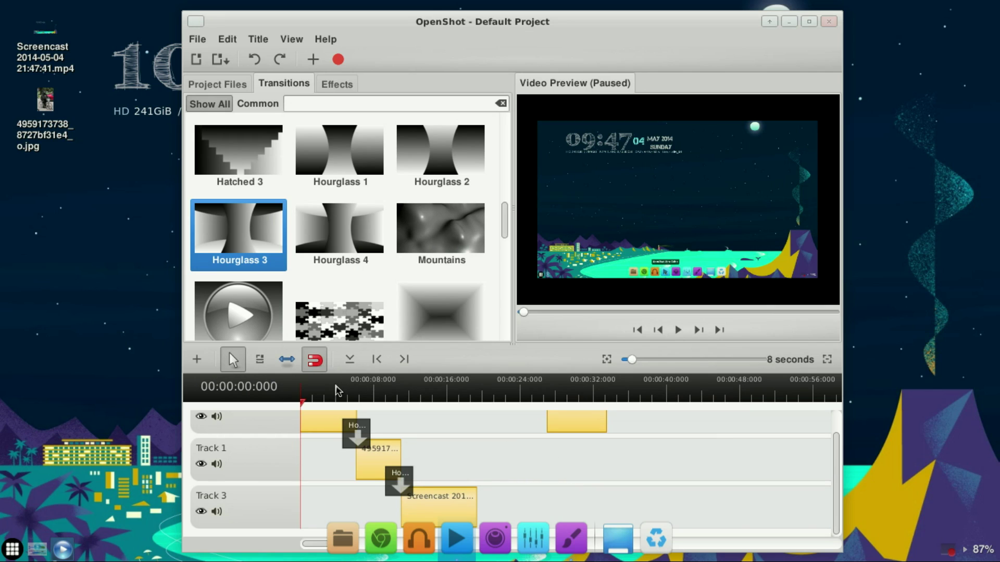
click(338, 392)
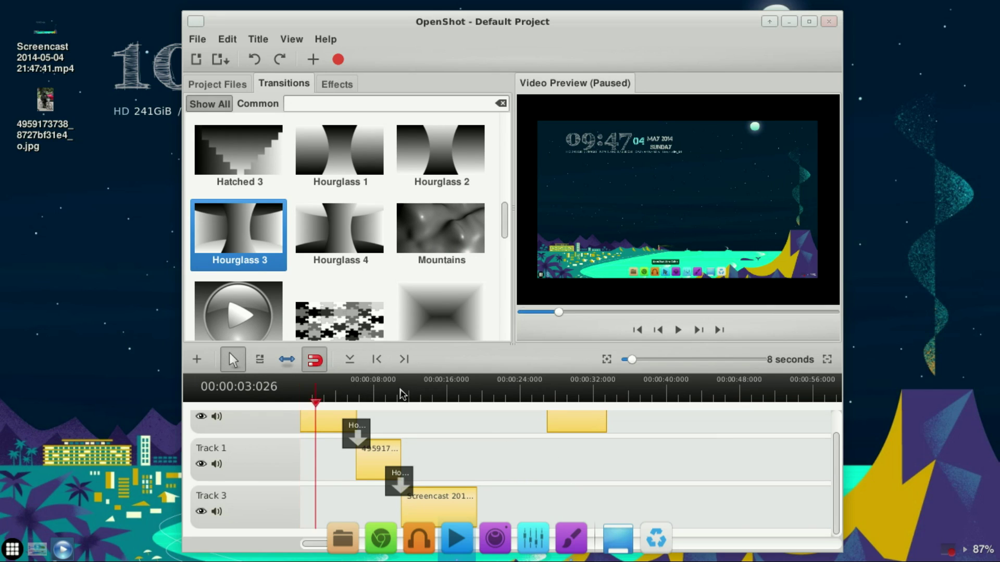
click(678, 330)
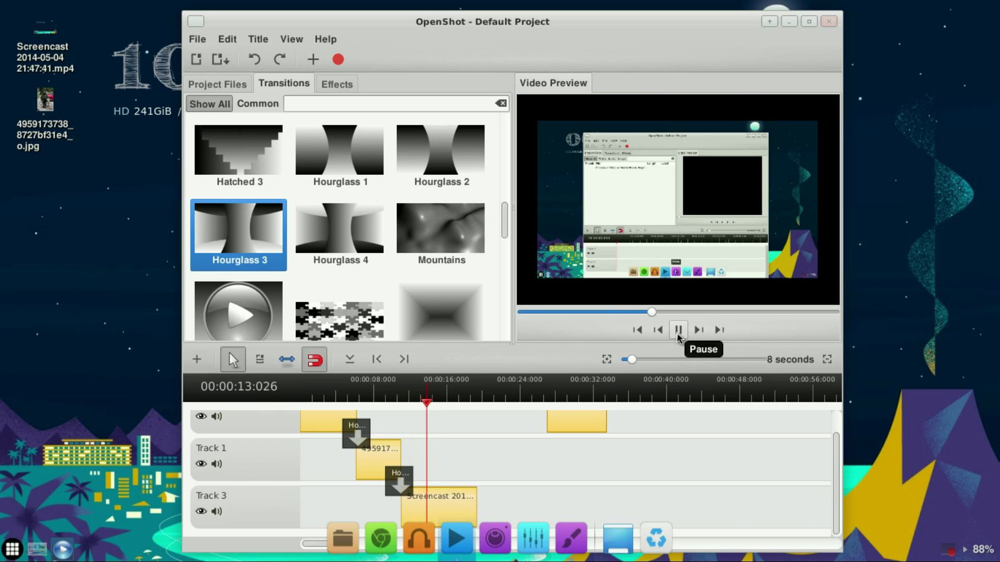
click(677, 335)
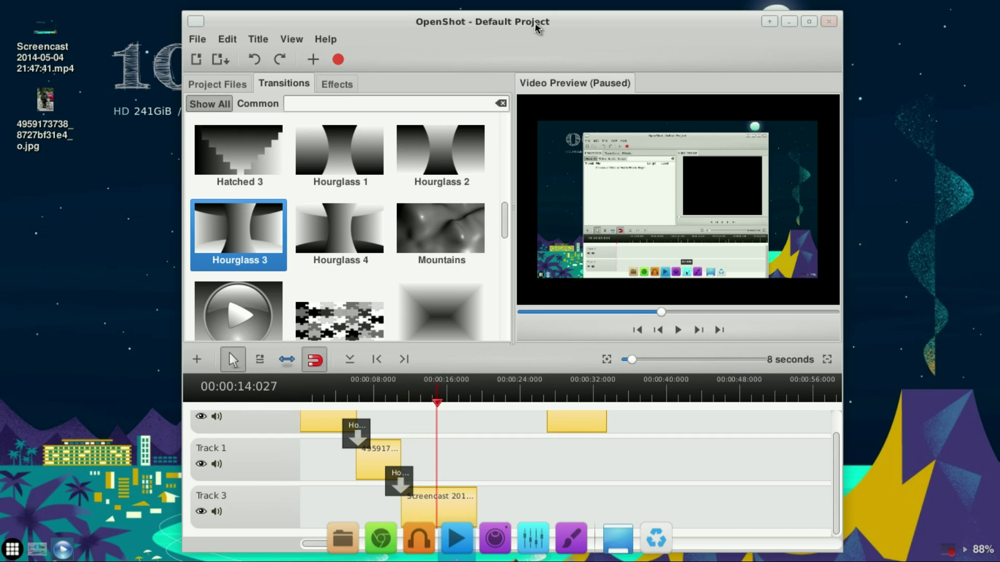
scroll(399, 329, up, 3)
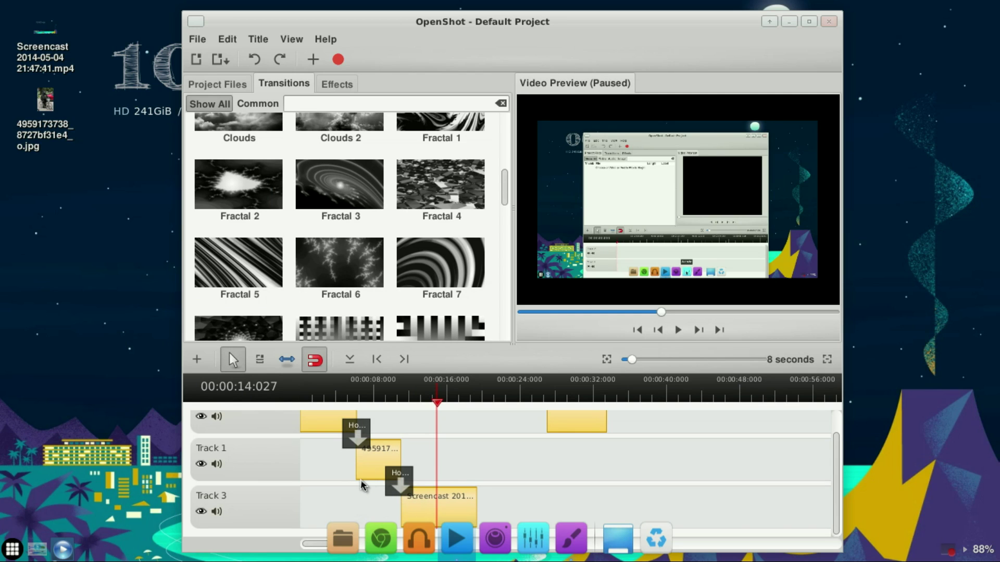
Move the image clip up to Track 2 and flip its Hourglass transition upward.
drag(367, 473, 378, 443)
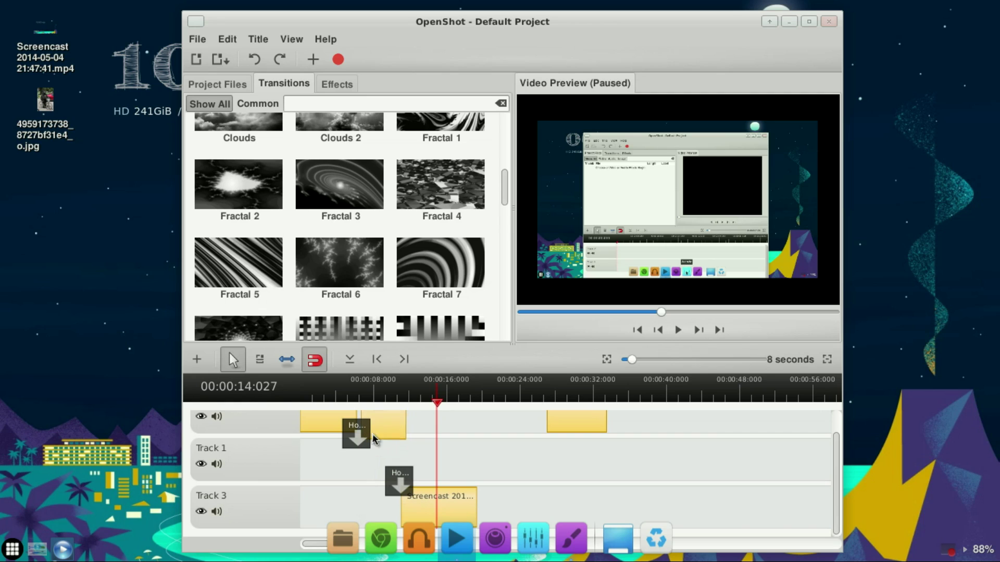
scroll(406, 488, up, 1)
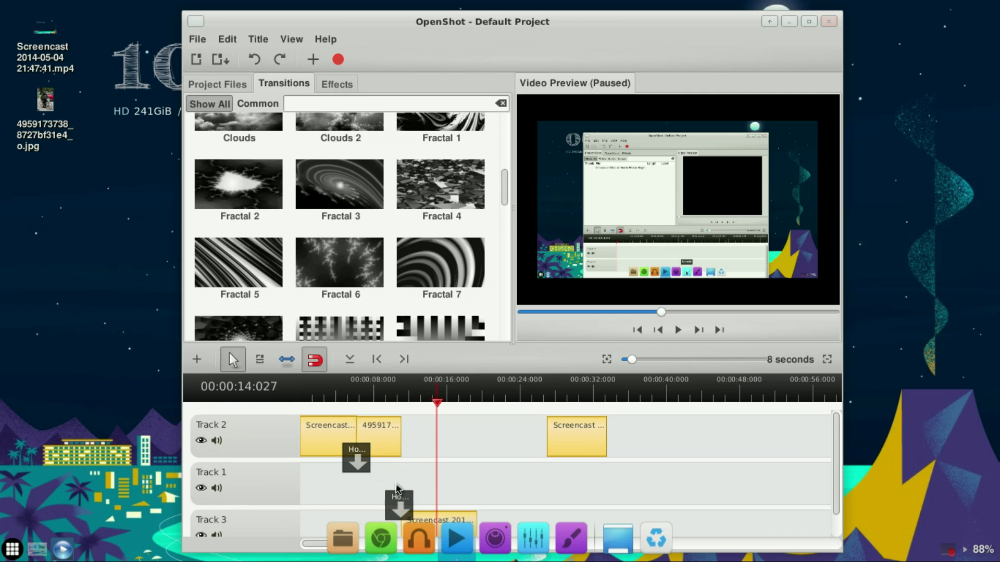
click(362, 463)
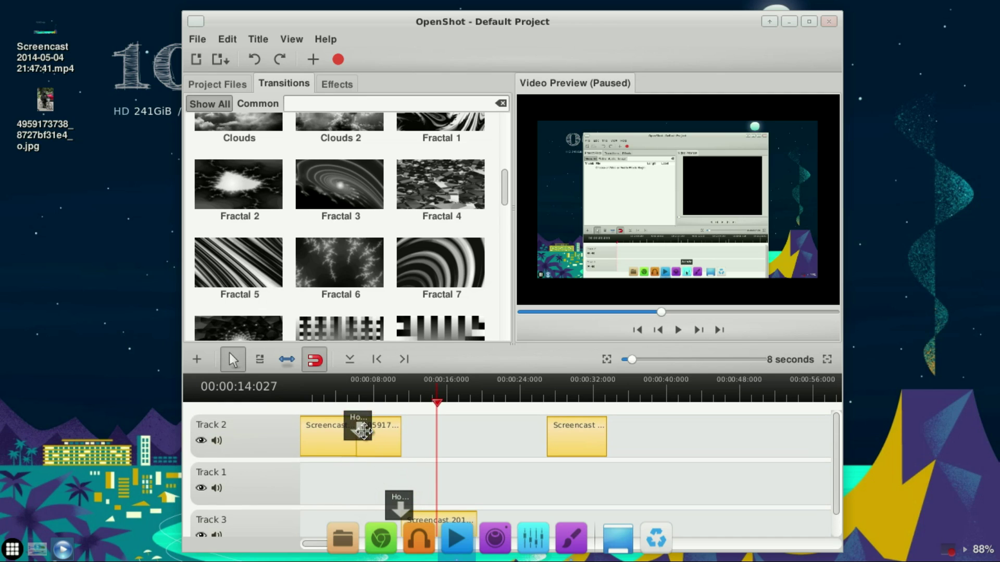
Preview the edited sequence from about 3 seconds to check the transitions.
click(330, 398)
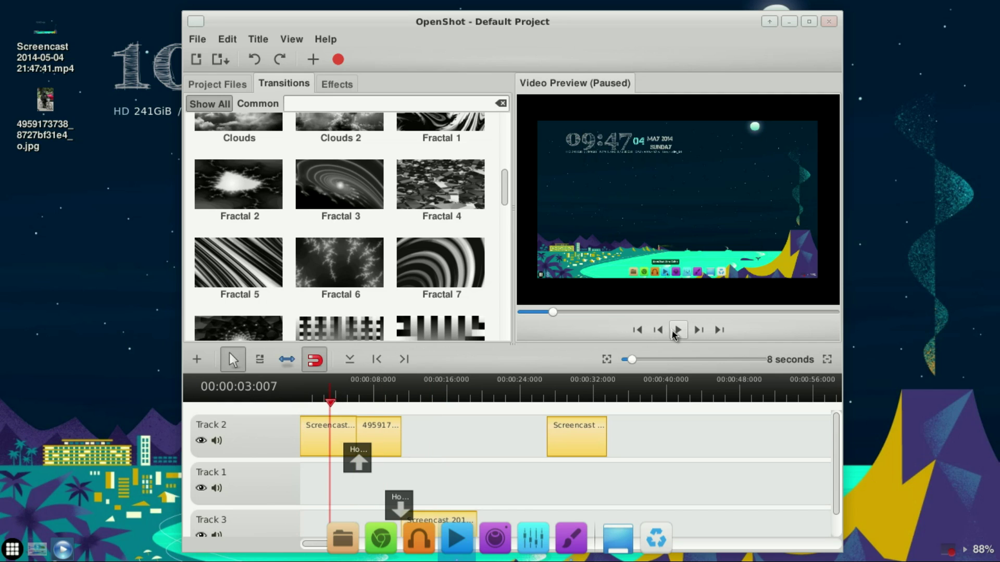
click(675, 330)
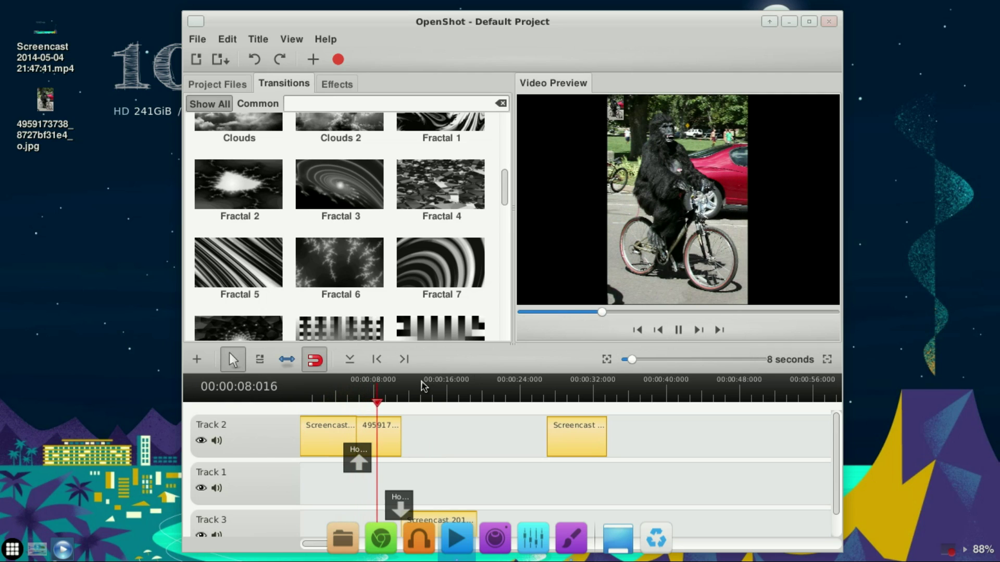
click(337, 396)
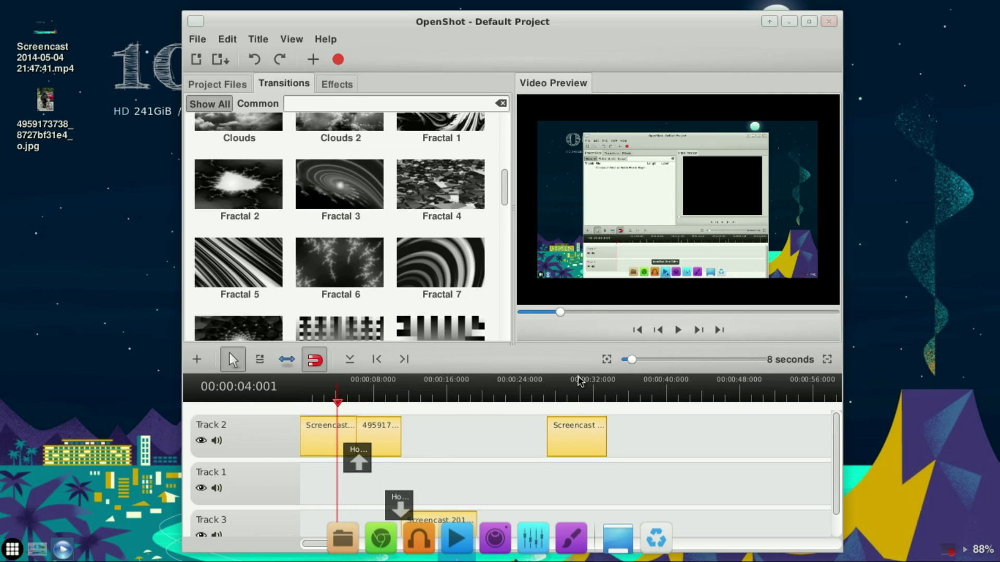
click(677, 333)
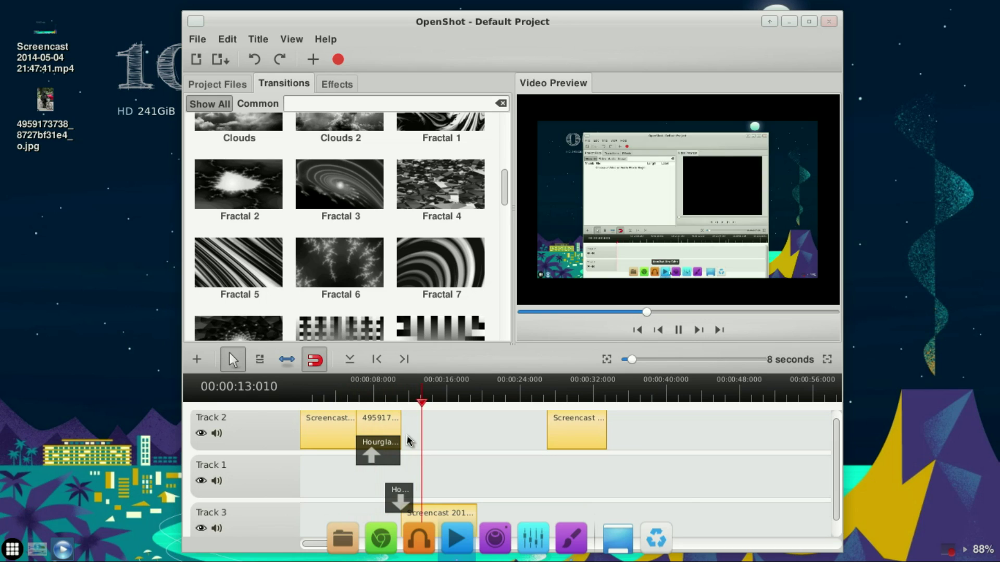